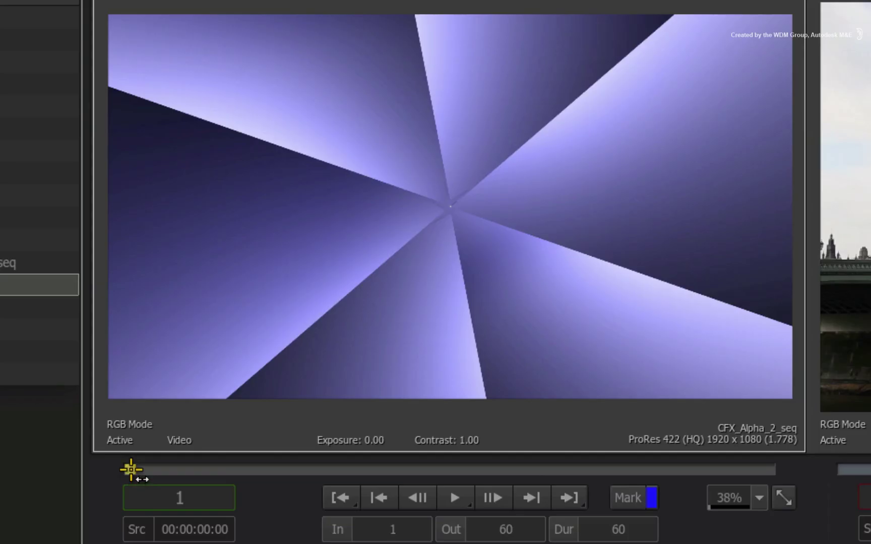
Step: Scrub and play through CFX_Alpha_2_seq, then park the source clip at frame 56
{"action": "left_click_drag", "start_coordinate": [168, 275], "coordinate": [230, 274]}
{"action": "left_click_drag", "start_coordinate": [257, 467], "coordinate": [808, 454]}
{"action": "left_click", "coordinate": [454, 499]}
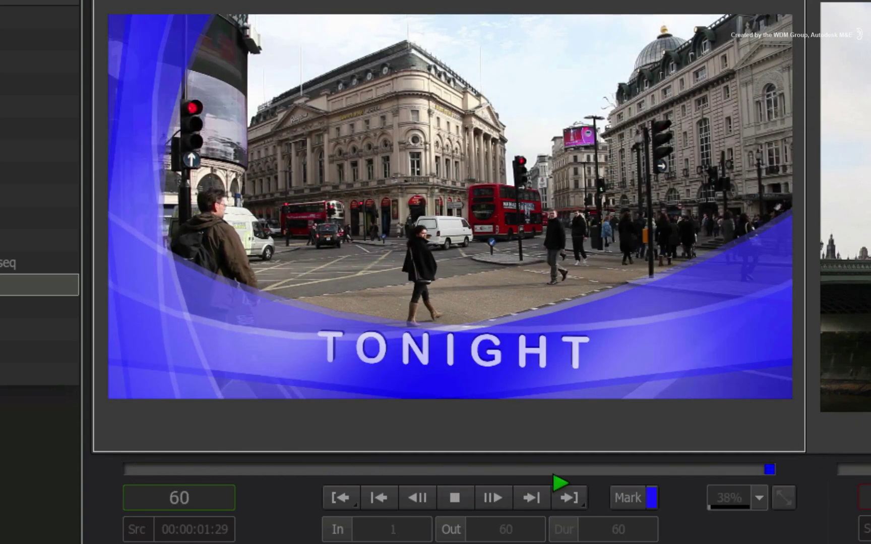
{"action": "left_click_drag", "start_coordinate": [770, 470], "coordinate": [660, 473]}
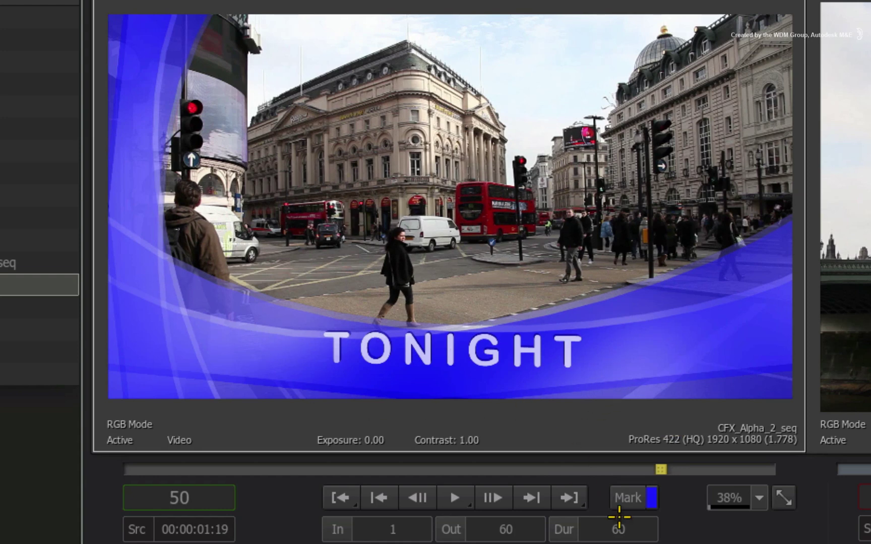
{"action": "left_click_drag", "start_coordinate": [661, 470], "coordinate": [726, 469]}
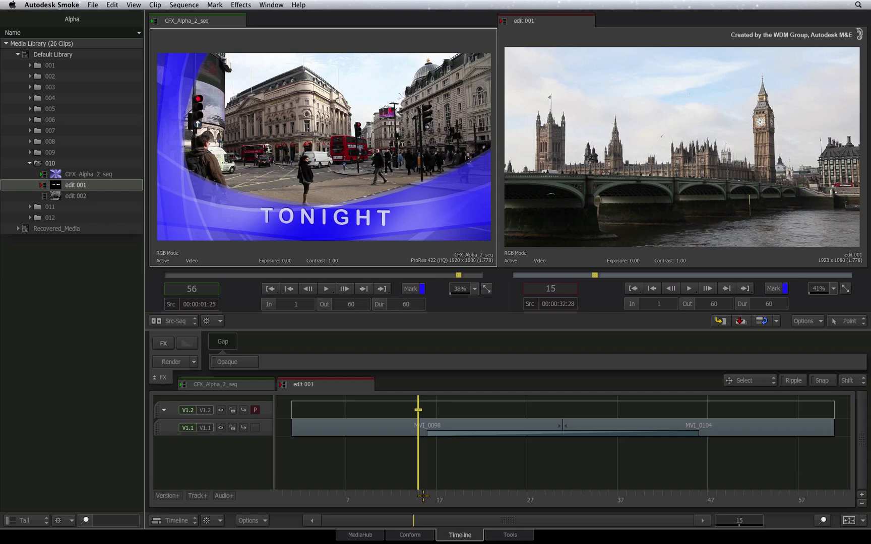
Step: Preview the edit 001 dissolve into Piccadilly, return to frame 15, and select the V1.2 gap
{"action": "left_click_drag", "start_coordinate": [423, 496], "coordinate": [715, 466]}
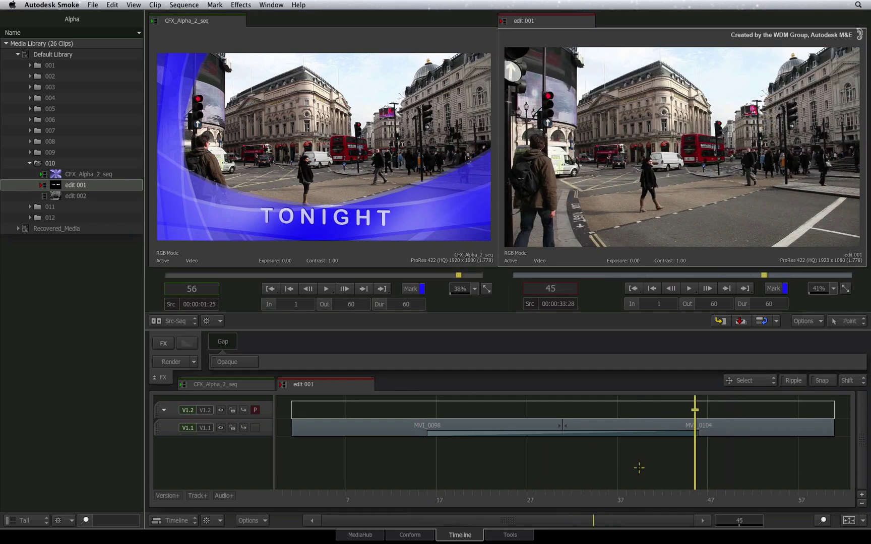
{"action": "left_click_drag", "start_coordinate": [639, 468], "coordinate": [420, 467]}
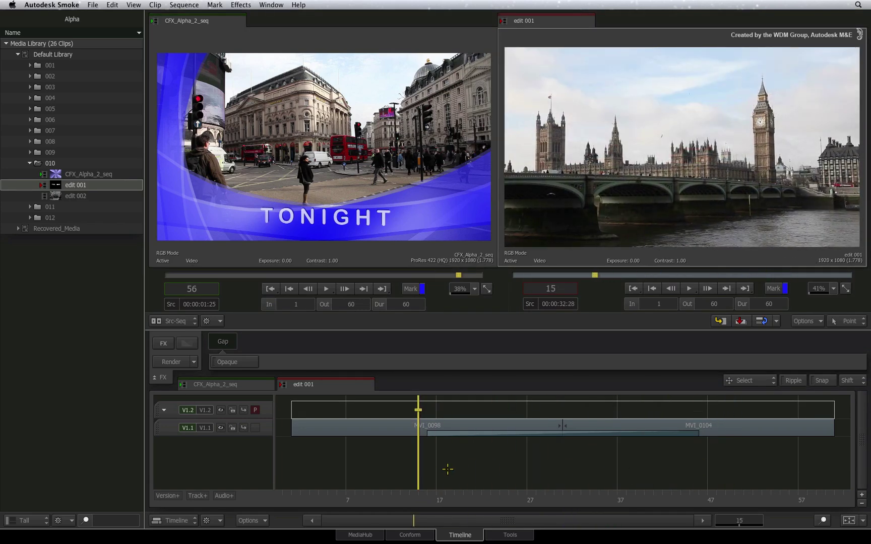
{"action": "left_click", "coordinate": [487, 411]}
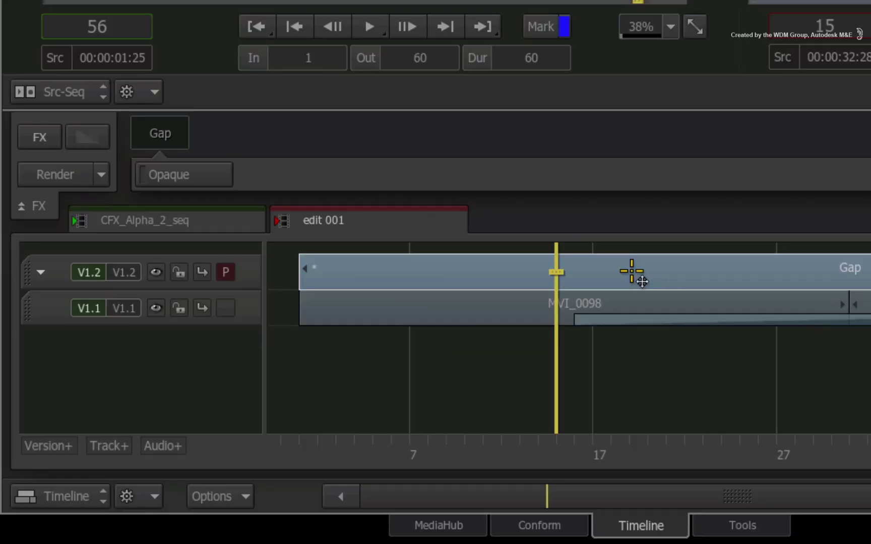
Step: Create a ConnectFX effect on the V1.2 gap, move the Back Clip node aside, and select mo_graph
{"action": "left_click", "coordinate": [40, 136]}
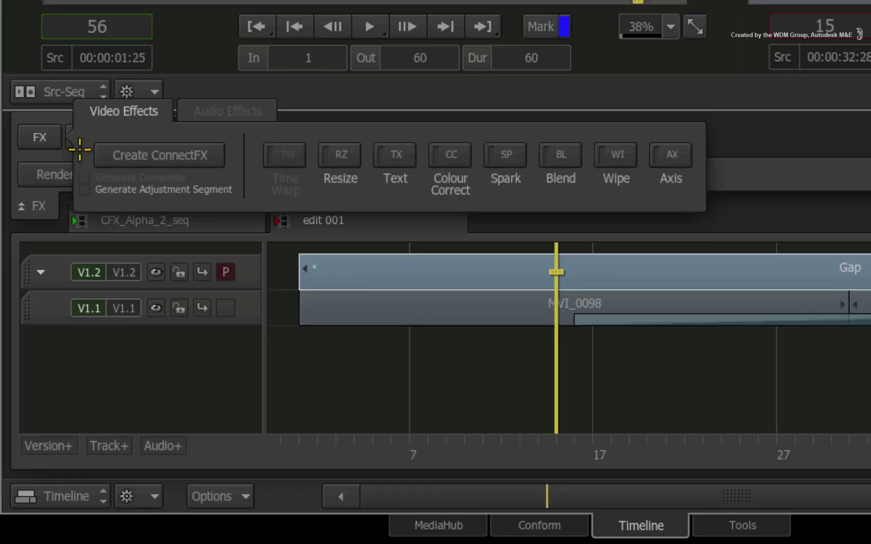
{"action": "left_click", "coordinate": [167, 156]}
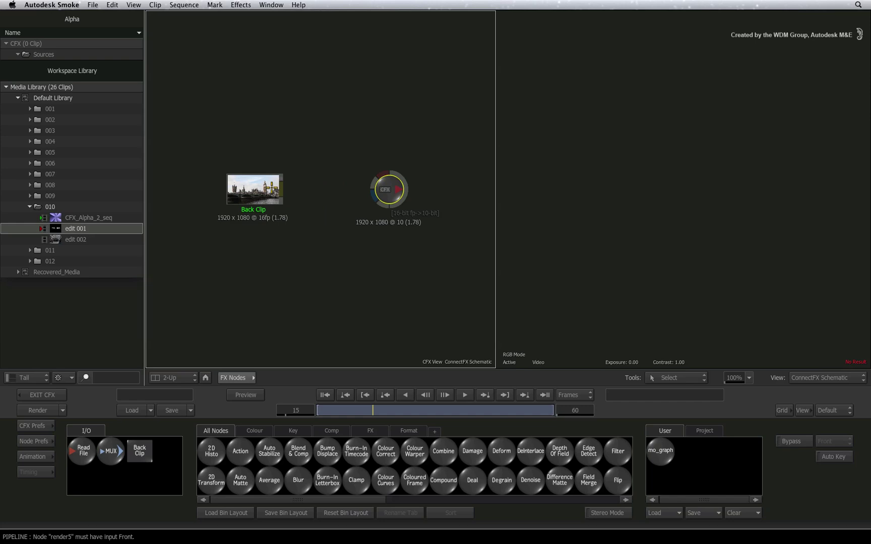
{"action": "left_click_drag", "start_coordinate": [253, 188], "coordinate": [237, 4]}
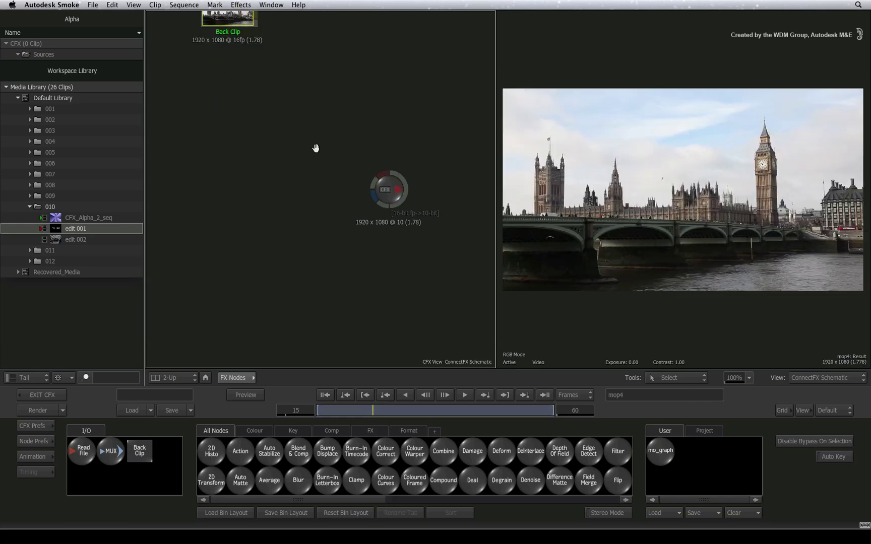
{"action": "left_click_drag", "start_coordinate": [316, 147], "coordinate": [311, 130]}
{"action": "left_click", "coordinate": [660, 451]}
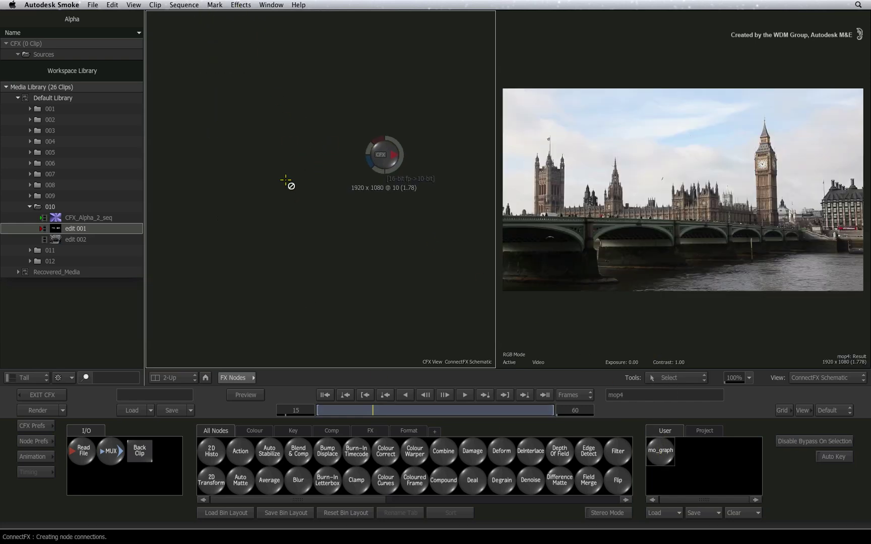
Step: Add the mo_graph setup to the schematic and wire its Action output into the CFX node
{"action": "left_click_drag", "start_coordinate": [281, 173], "coordinate": [374, 133]}
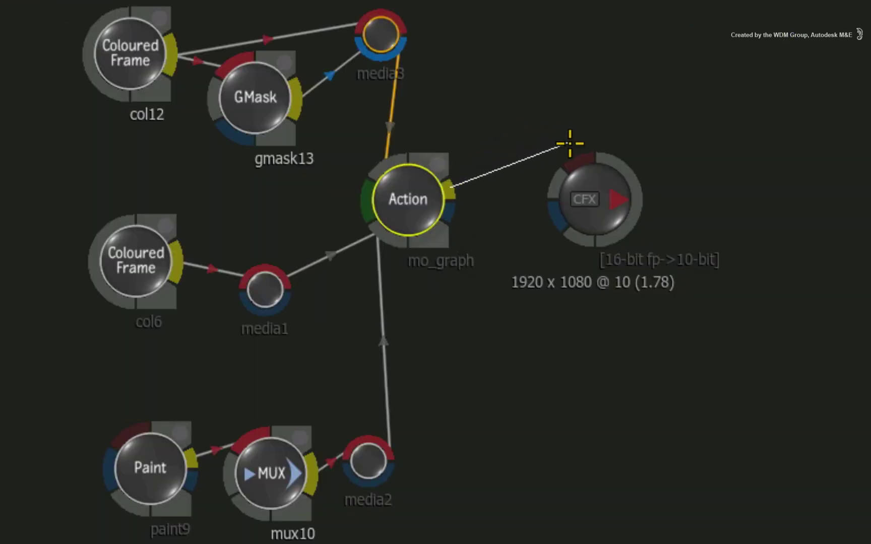
{"action": "left_click_drag", "start_coordinate": [570, 144], "coordinate": [579, 162]}
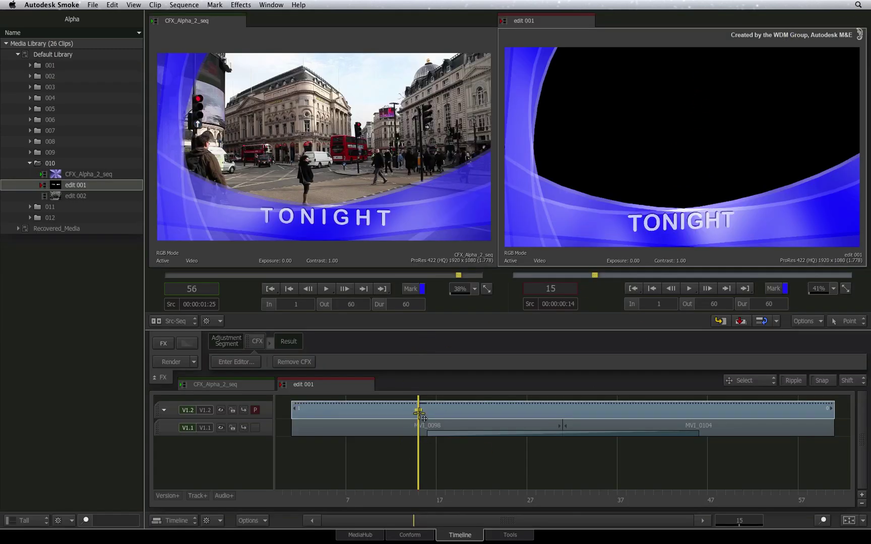
{"action": "left_click", "coordinate": [245, 362]}
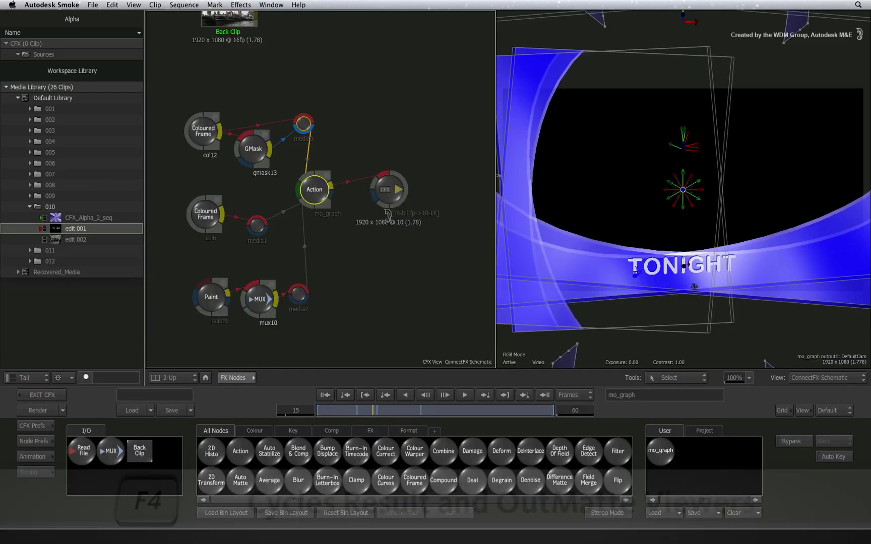
{"action": "key", "text": "F4"}
{"action": "key", "text": "F4"}
{"action": "key", "text": "F4"}
{"action": "key", "text": "F4"}
{"action": "key", "text": "F4"}
{"action": "key", "text": "F4"}
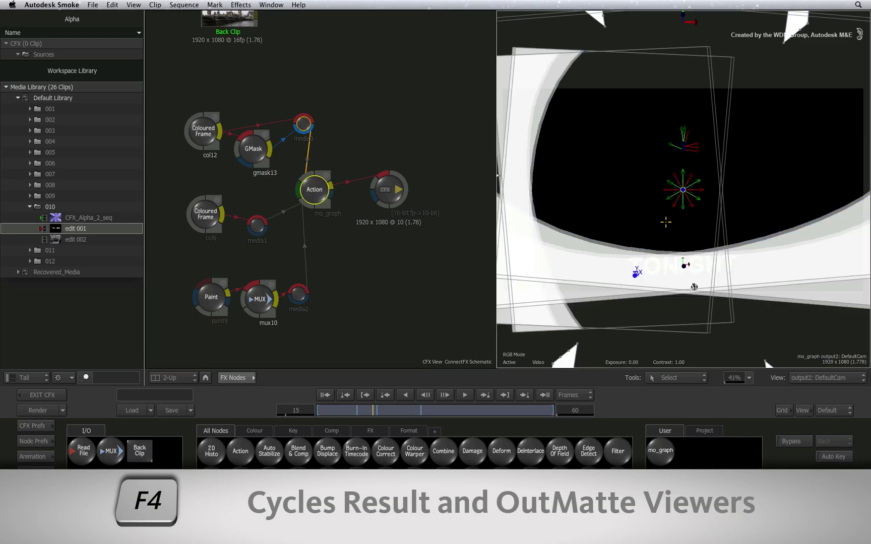
{"action": "key", "text": "F4"}
{"action": "key", "text": "F4"}
{"action": "key", "text": "F4"}
{"action": "key", "text": "F4"}
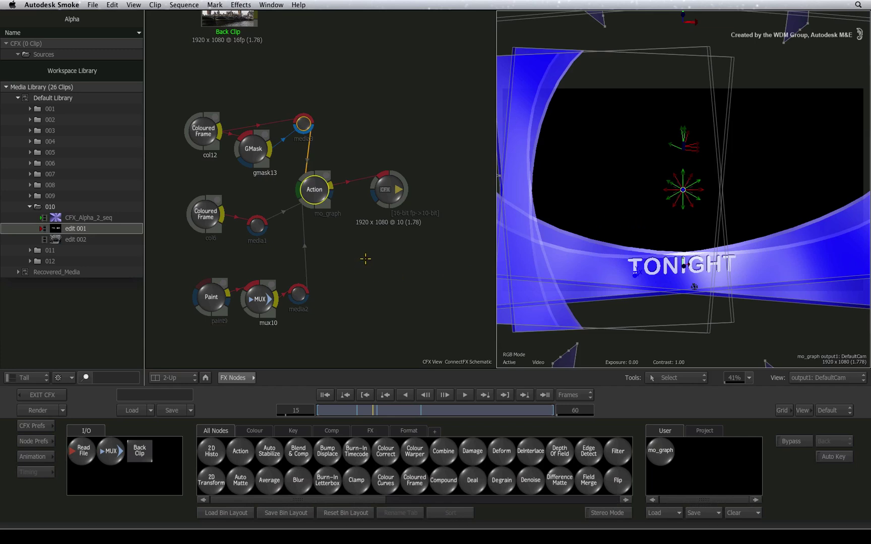
Step: Connect the Action node's blue matte output to the CFX node's alpha input
{"action": "left_click_drag", "start_coordinate": [370, 266], "coordinate": [383, 225]}
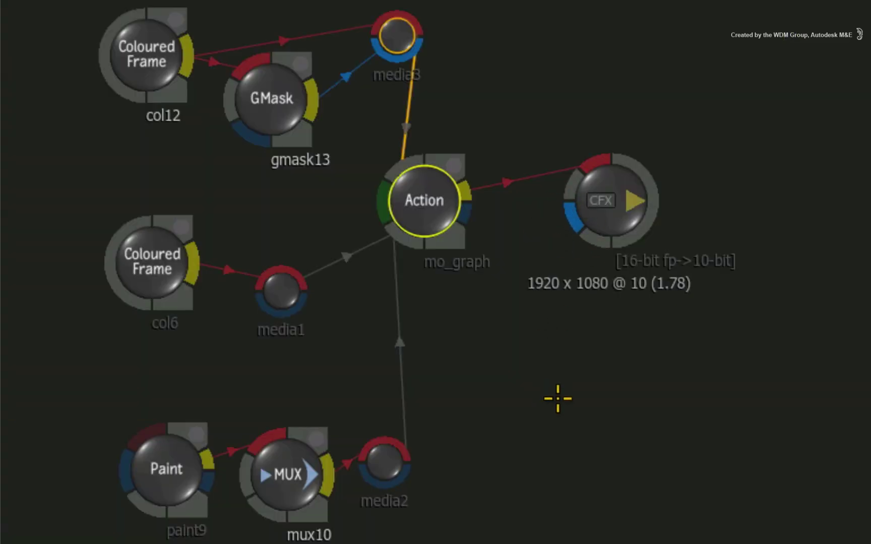
{"action": "left_click_drag", "start_coordinate": [469, 215], "coordinate": [579, 219]}
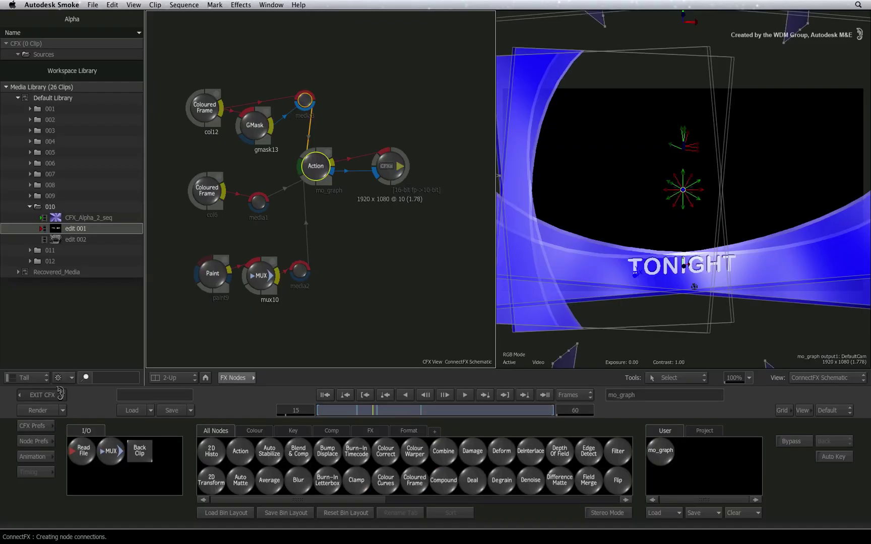
Step: Exit ConnectFX to the edit 001 timeline and select the TONIGHT graphics segment on V1.2
{"action": "left_click", "coordinate": [60, 394]}
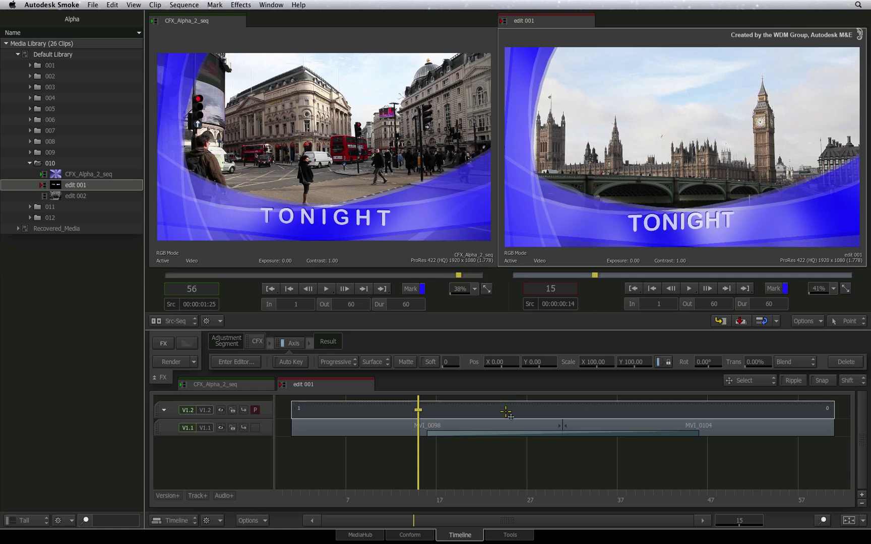
{"action": "left_click", "coordinate": [506, 412]}
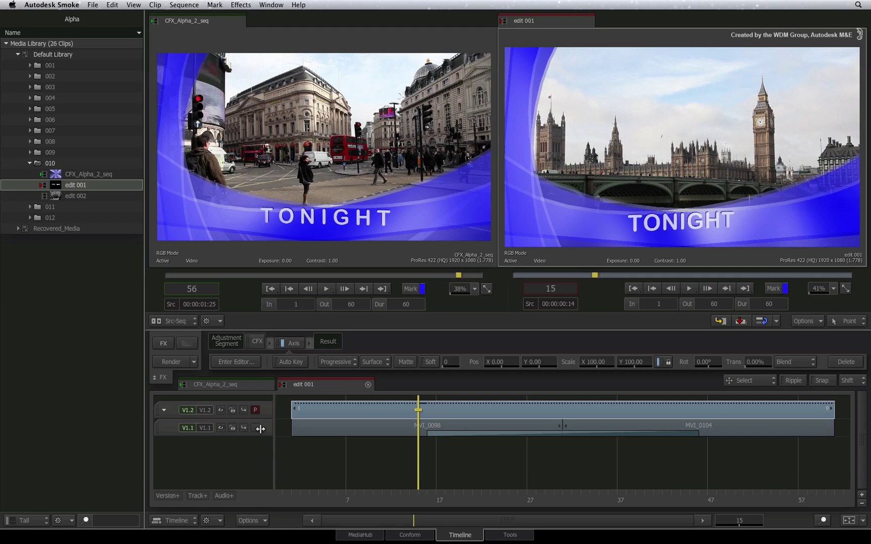
Step: Lay the edit 002 sequence from the Media Library onto track V1.1 as the background
{"action": "left_click_drag", "start_coordinate": [54, 195], "coordinate": [292, 427]}
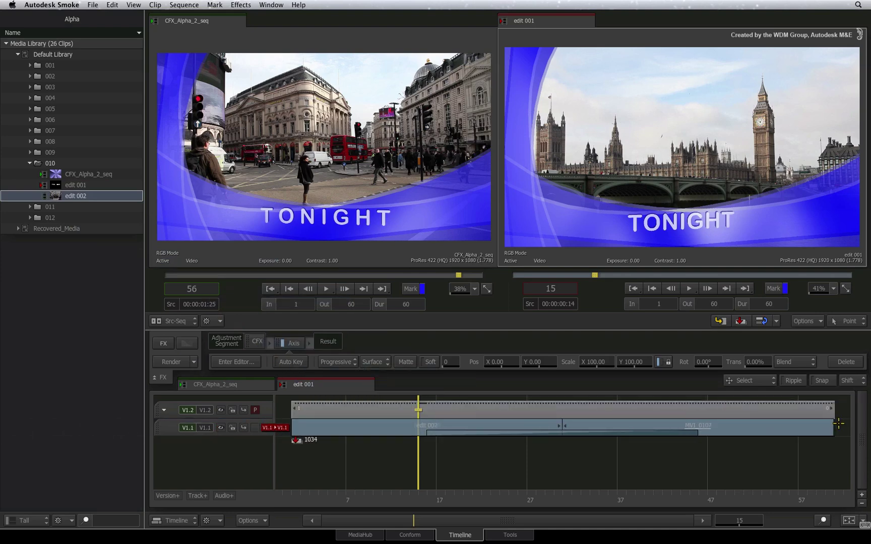